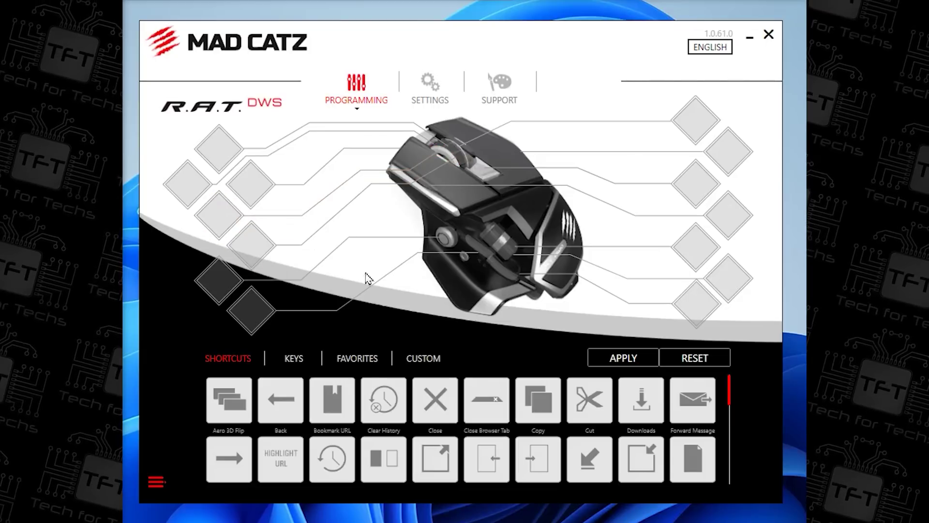
- Map Volume - to the bottom-left mouse button and Volume + to the button above it
{"action": "scroll", "coordinate": [295, 420], "scroll_direction": "down", "scroll_amount": 10}
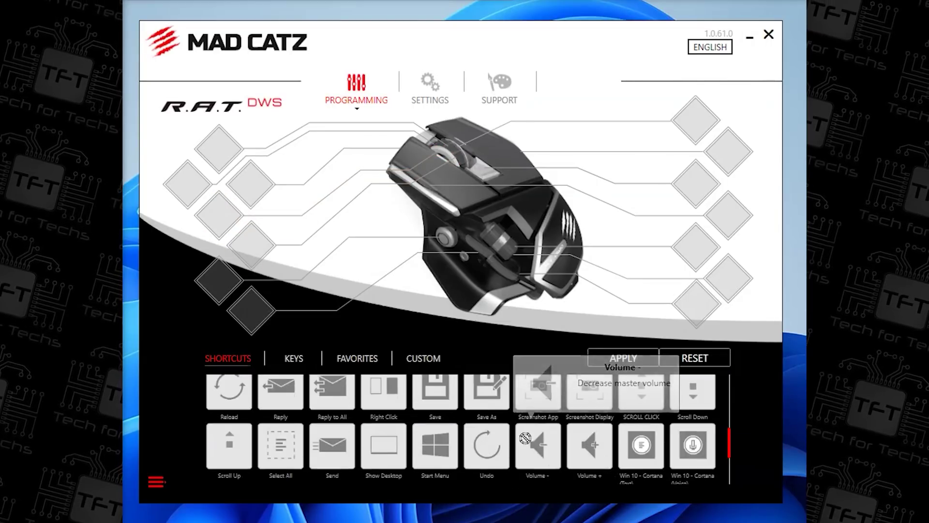
{"action": "left_click_drag", "start_coordinate": [527, 440], "coordinate": [264, 319]}
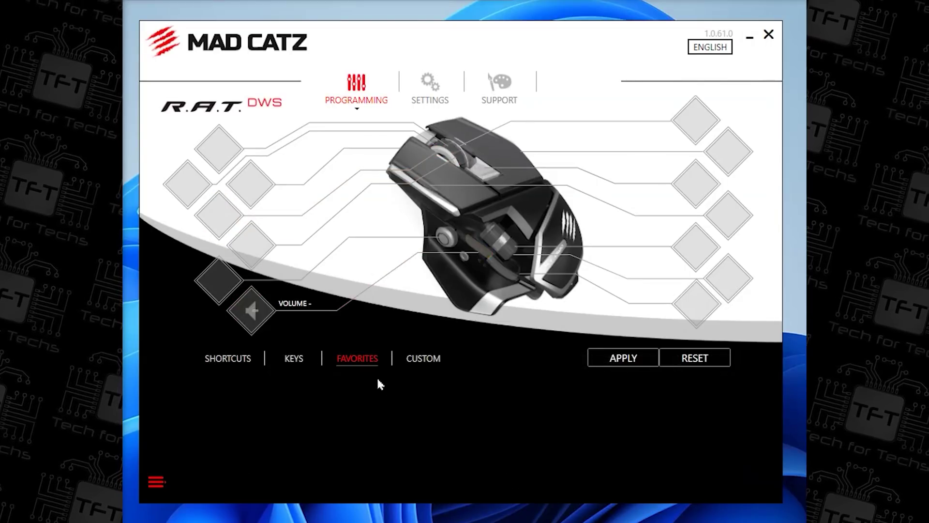
{"action": "left_click", "coordinate": [248, 357]}
{"action": "left_click_drag", "start_coordinate": [592, 441], "coordinate": [216, 293]}
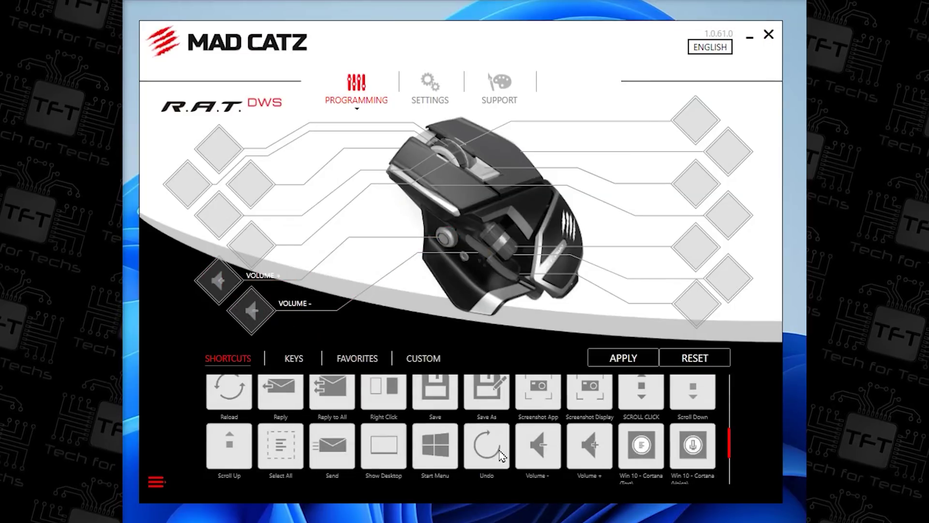
- Assign the F4 key from the keyboard key list to the lower-right mouse button
{"action": "scroll", "coordinate": [574, 458], "scroll_direction": "down", "scroll_amount": 3}
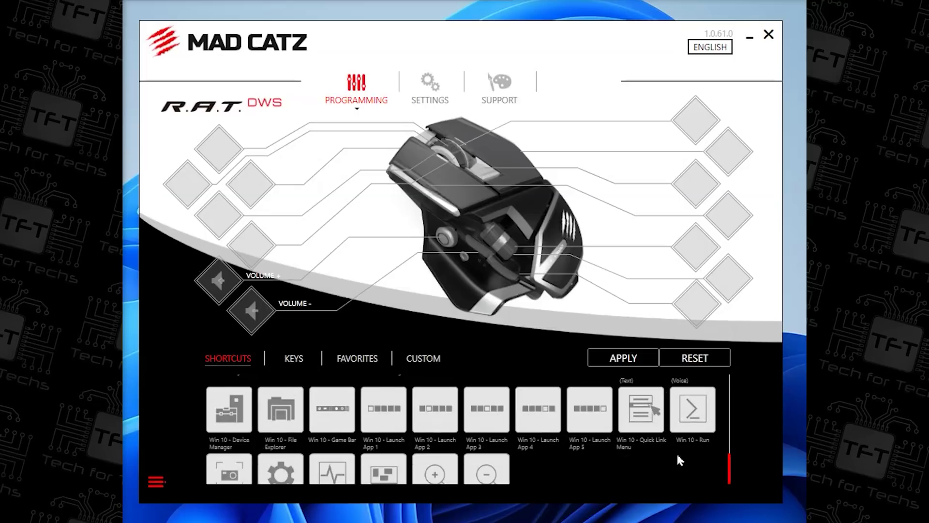
{"action": "scroll", "coordinate": [676, 460], "scroll_direction": "up", "scroll_amount": 4}
{"action": "scroll", "coordinate": [537, 436], "scroll_direction": "up", "scroll_amount": 3}
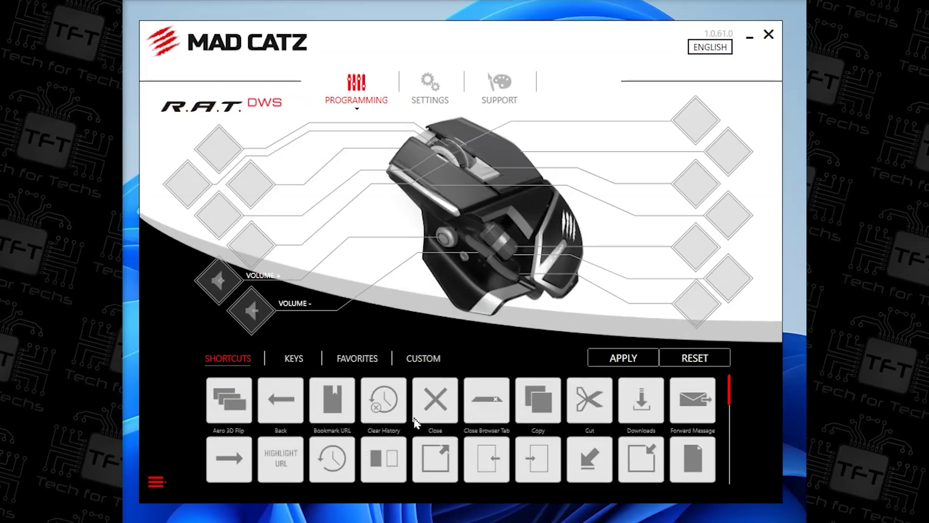
{"action": "left_click", "coordinate": [295, 359]}
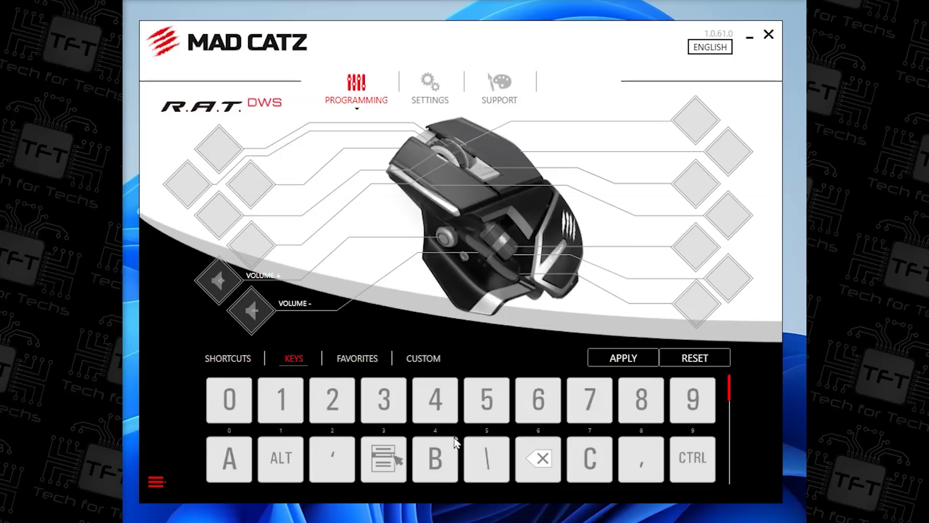
{"action": "left_click_drag", "start_coordinate": [478, 418], "coordinate": [697, 304]}
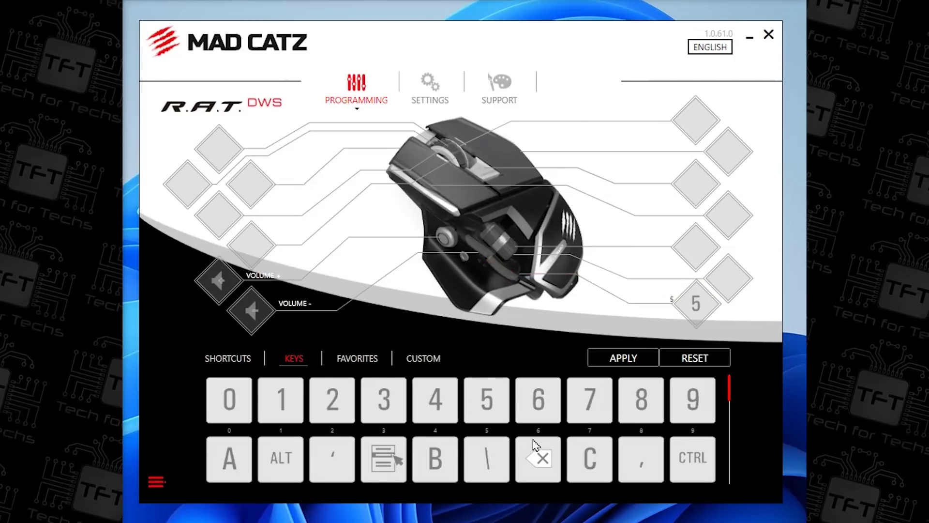
{"action": "scroll", "coordinate": [535, 445], "scroll_direction": "down", "scroll_amount": 5}
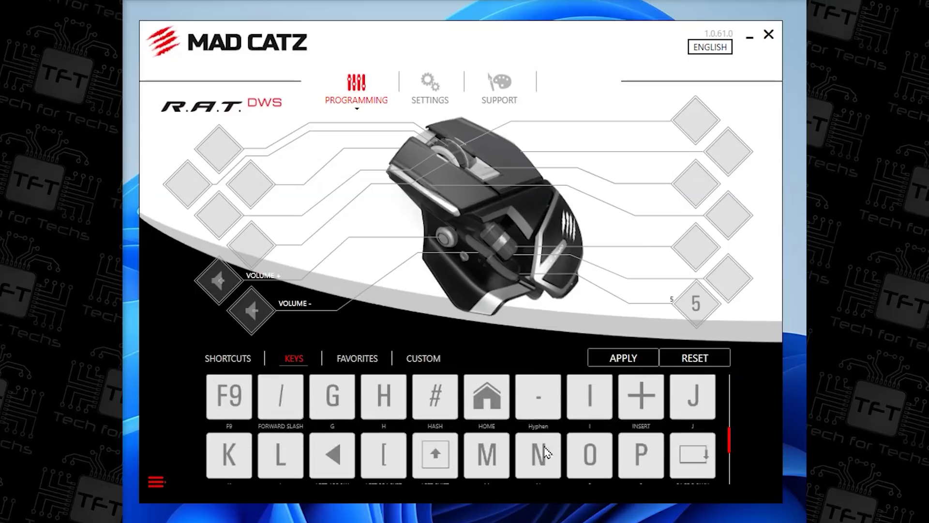
{"action": "scroll", "coordinate": [484, 404], "scroll_direction": "up", "scroll_amount": 2}
{"action": "left_click_drag", "start_coordinate": [640, 339], "coordinate": [696, 303]}
- Look over the saved Favourites commands and the Custom command options
{"action": "scroll", "coordinate": [494, 432], "scroll_direction": "down", "scroll_amount": 5}
{"action": "scroll", "coordinate": [494, 432], "scroll_direction": "down", "scroll_amount": 2}
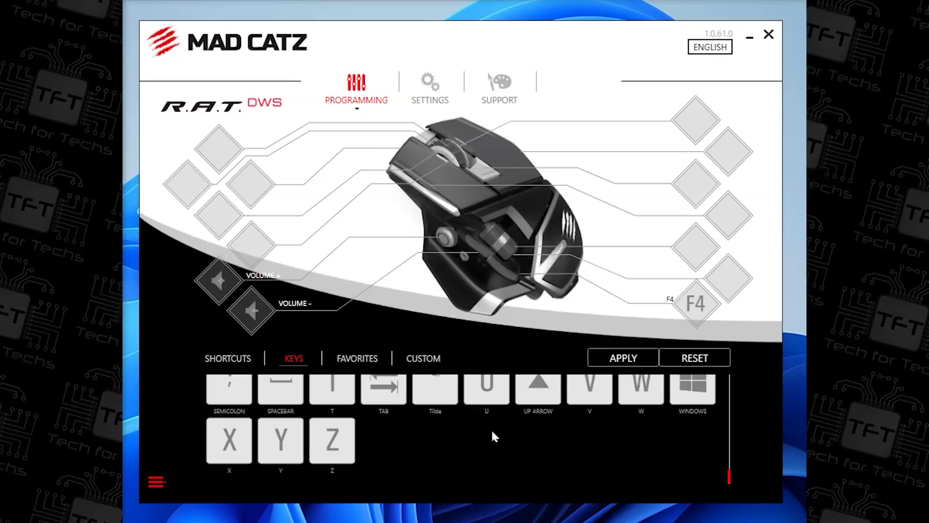
{"action": "scroll", "coordinate": [491, 435], "scroll_direction": "up", "scroll_amount": 15}
{"action": "left_click", "coordinate": [357, 363]}
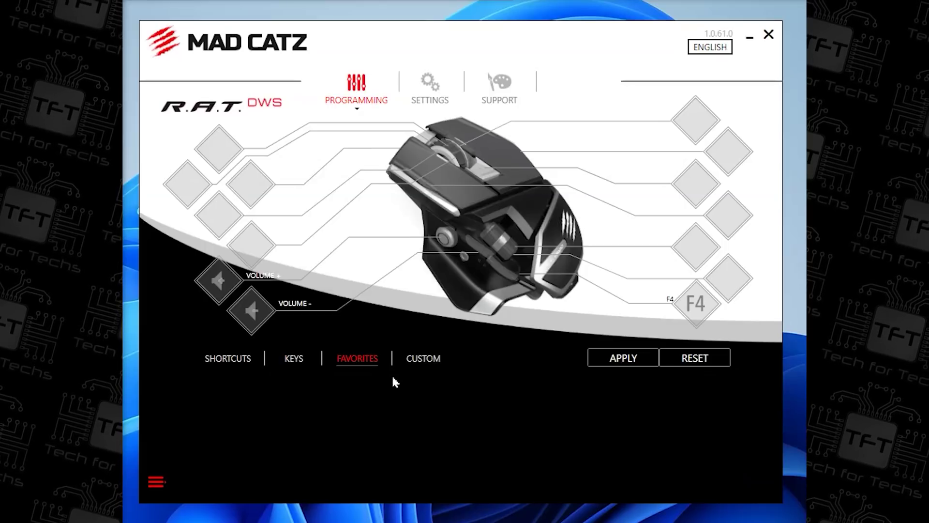
{"action": "left_click", "coordinate": [433, 368]}
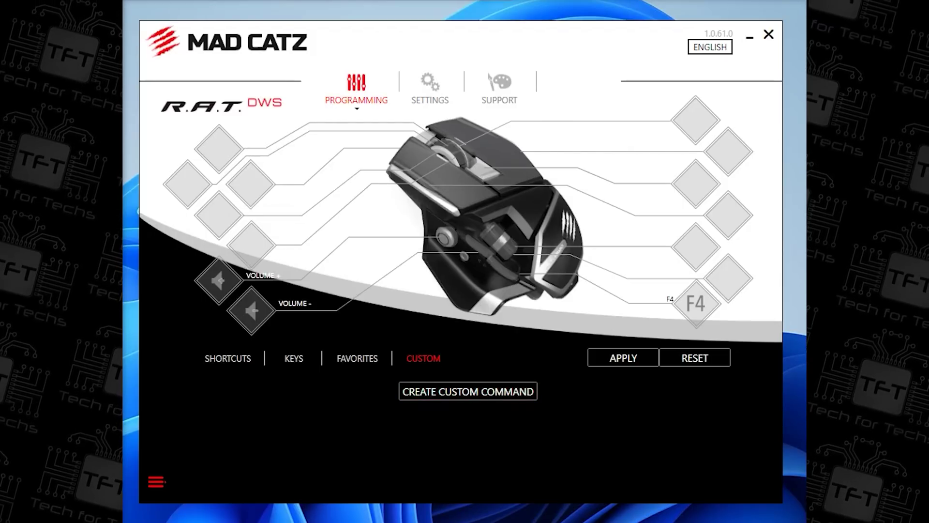
- In the Mouse Response (D.P.I.) settings, set DPI level 1 to 100
{"action": "left_click", "coordinate": [438, 88]}
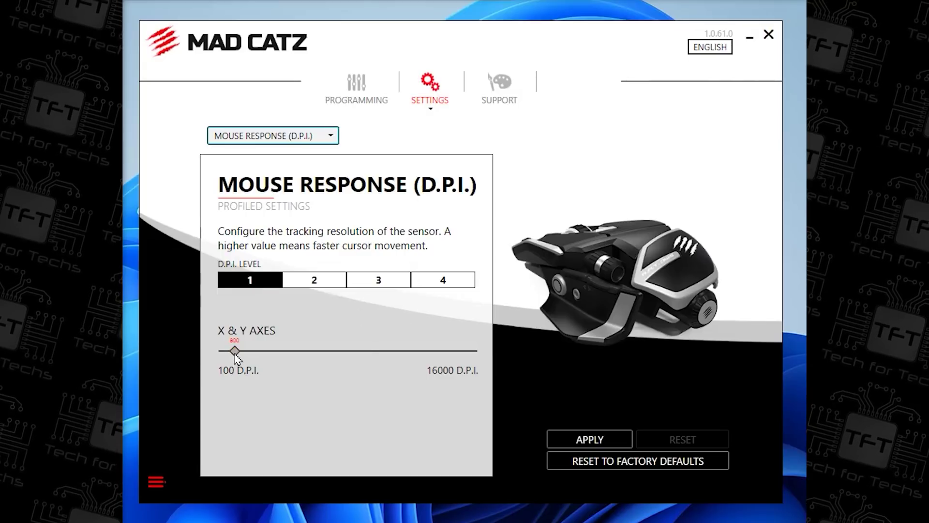
{"action": "left_click_drag", "start_coordinate": [235, 355], "coordinate": [483, 358]}
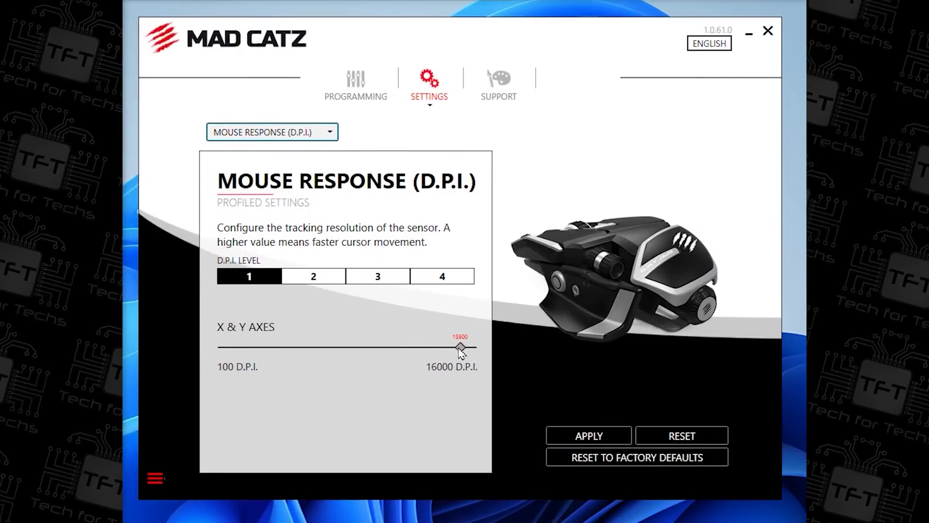
{"action": "left_click_drag", "start_coordinate": [461, 352], "coordinate": [246, 345]}
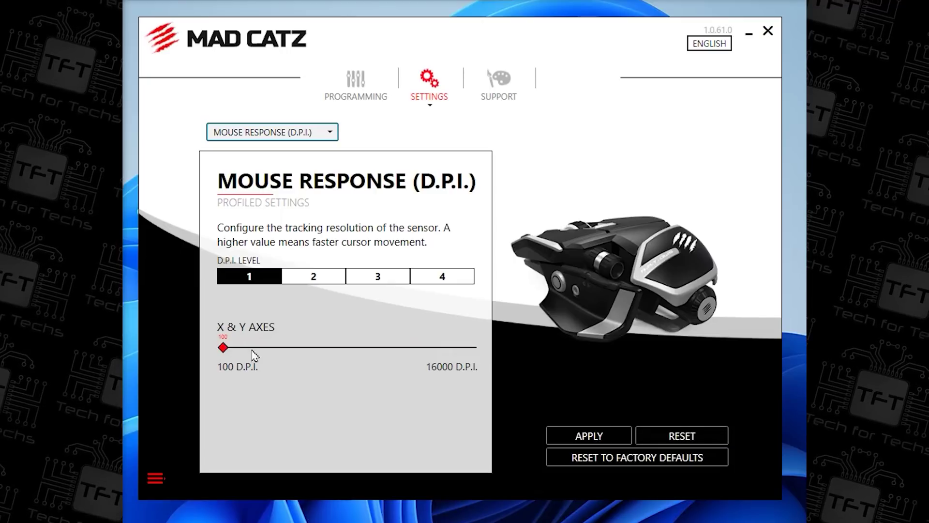
- Raise DPI level 3 to about 6100, confirm level 4 at 16000, and apply
{"action": "left_click", "coordinate": [299, 277]}
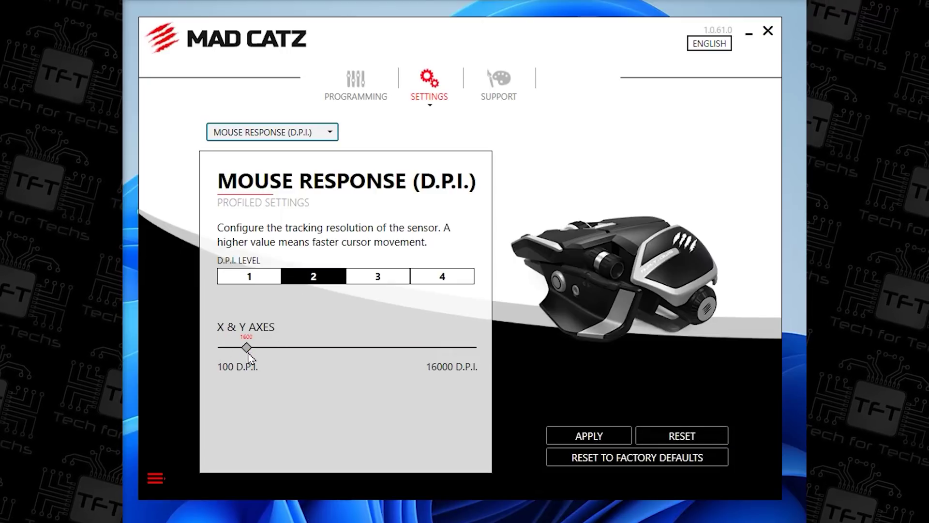
{"action": "left_click", "coordinate": [375, 282]}
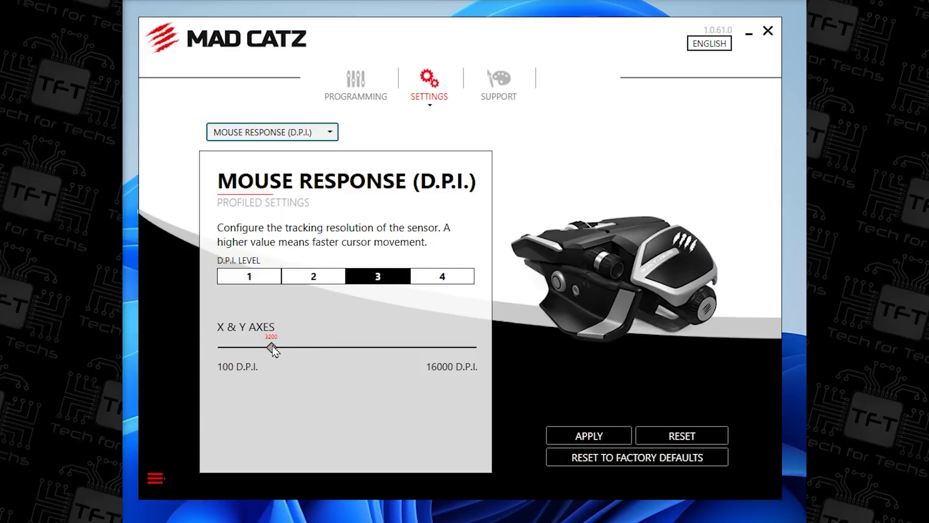
{"action": "left_click_drag", "start_coordinate": [274, 352], "coordinate": [318, 353]}
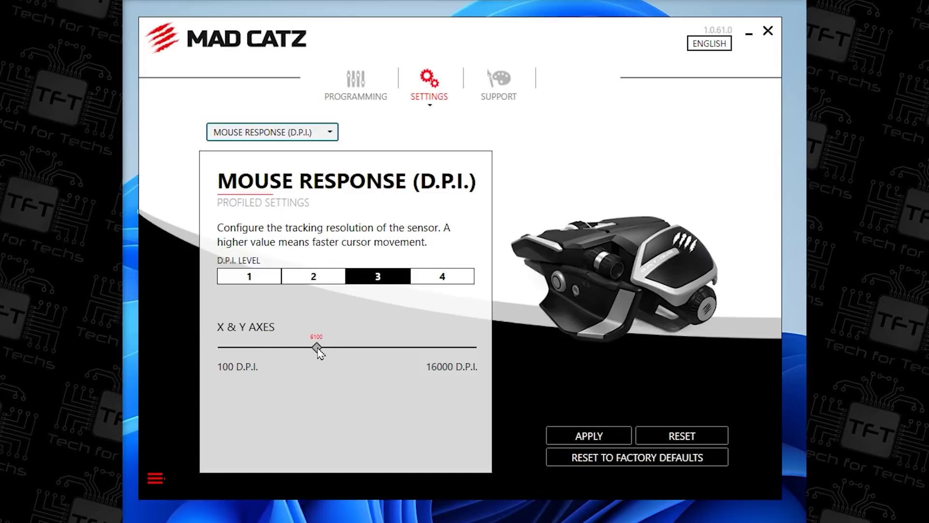
{"action": "left_click", "coordinate": [449, 279]}
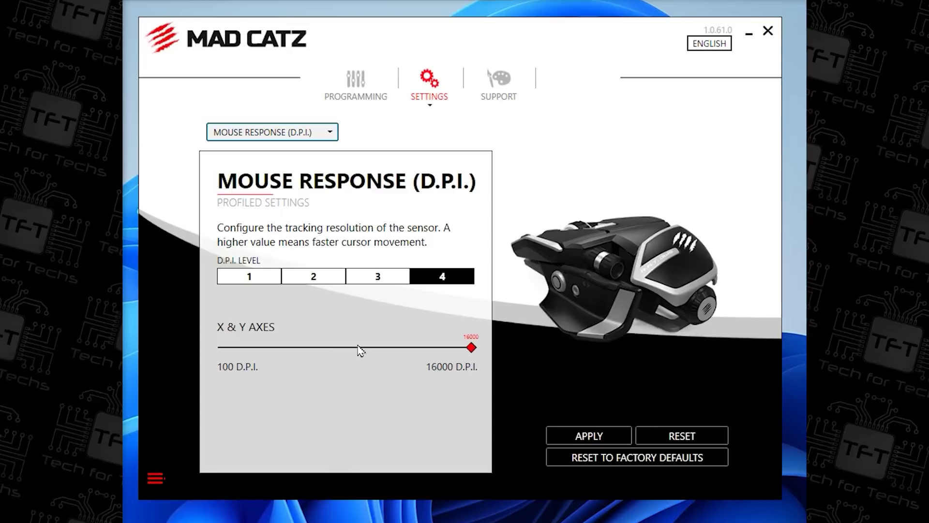
{"action": "left_click", "coordinate": [589, 435]}
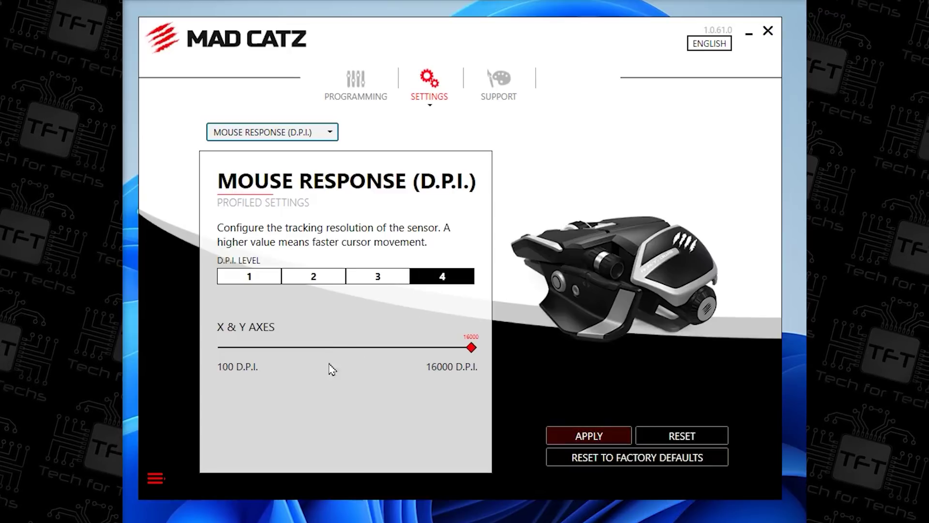
- Review D.P.I. Switch settings, keeping cycle on the Dpi Button and DPI up/down unassigned
{"action": "left_click", "coordinate": [238, 136]}
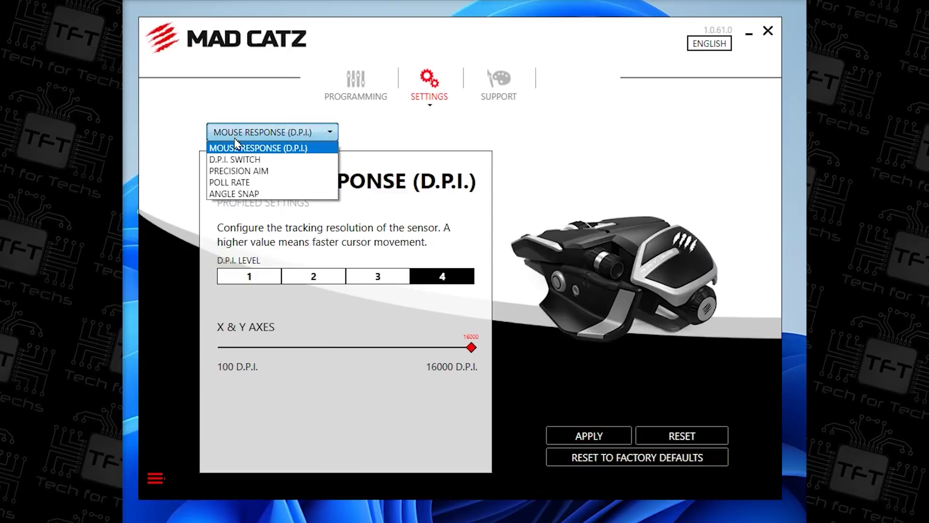
{"action": "left_click", "coordinate": [296, 163]}
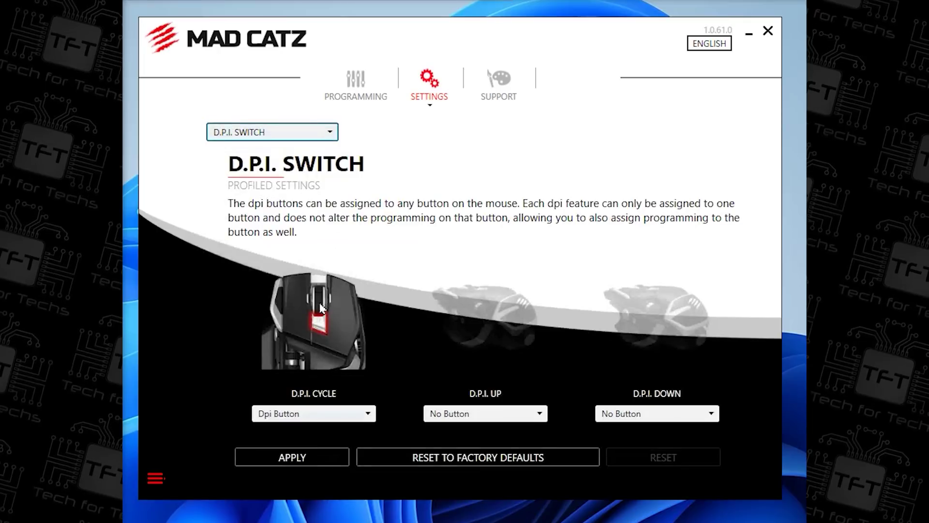
{"action": "left_click", "coordinate": [346, 413]}
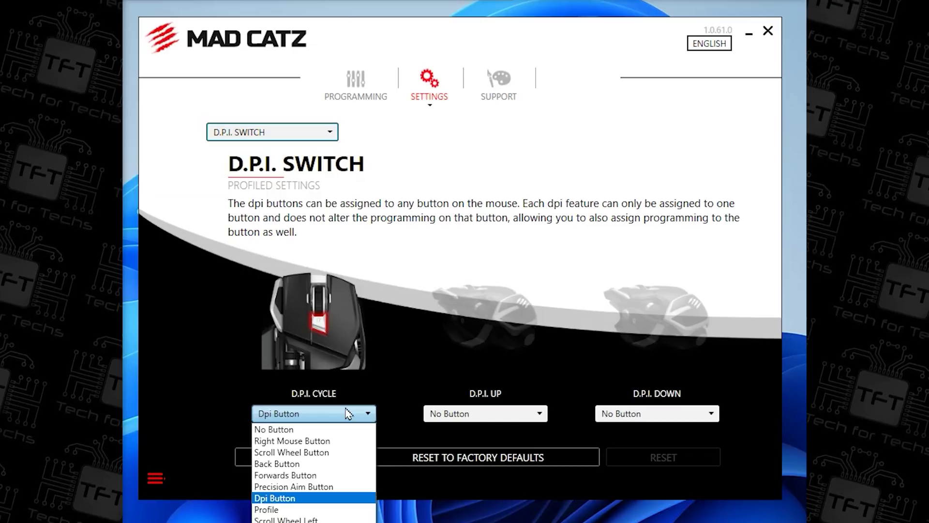
{"action": "left_click", "coordinate": [346, 413]}
{"action": "left_click", "coordinate": [492, 413]}
{"action": "left_click", "coordinate": [607, 417]}
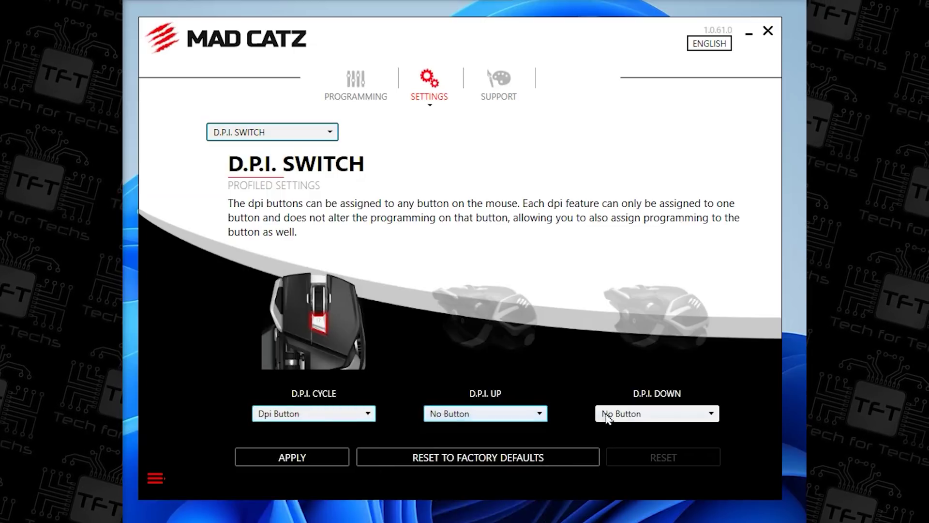
{"action": "left_click", "coordinate": [623, 415]}
{"action": "left_click", "coordinate": [622, 415]}
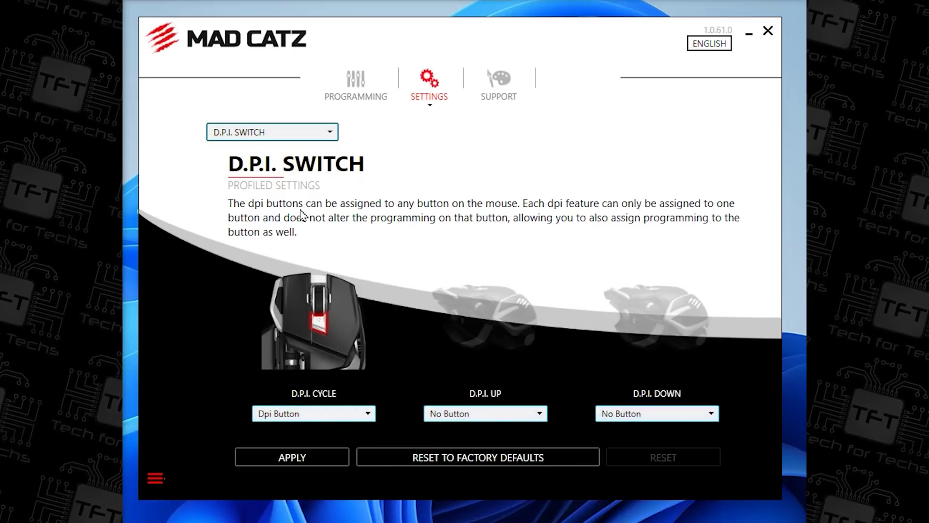
- Show Precision Aim settings and keep it on the Precision Aim Button
{"action": "left_click", "coordinate": [296, 135]}
{"action": "left_click", "coordinate": [271, 174]}
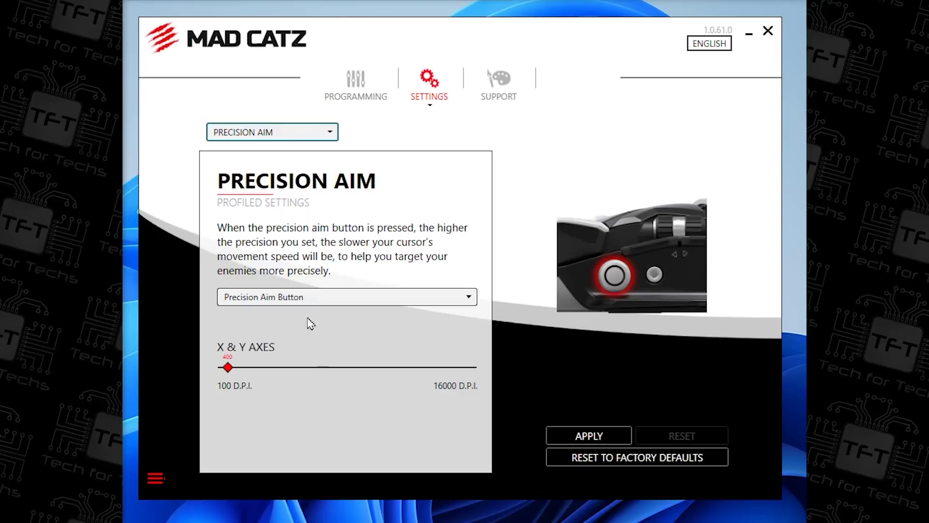
{"action": "left_click", "coordinate": [300, 297]}
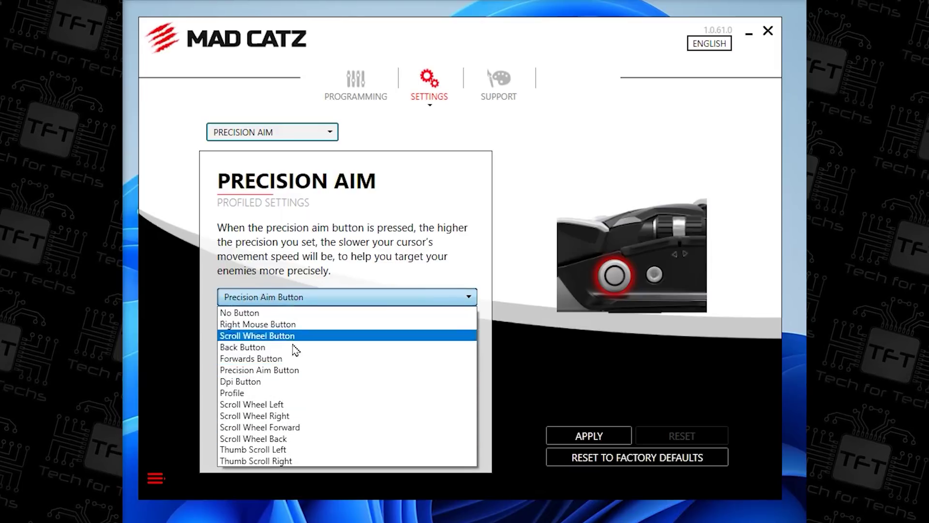
{"action": "left_click", "coordinate": [288, 370]}
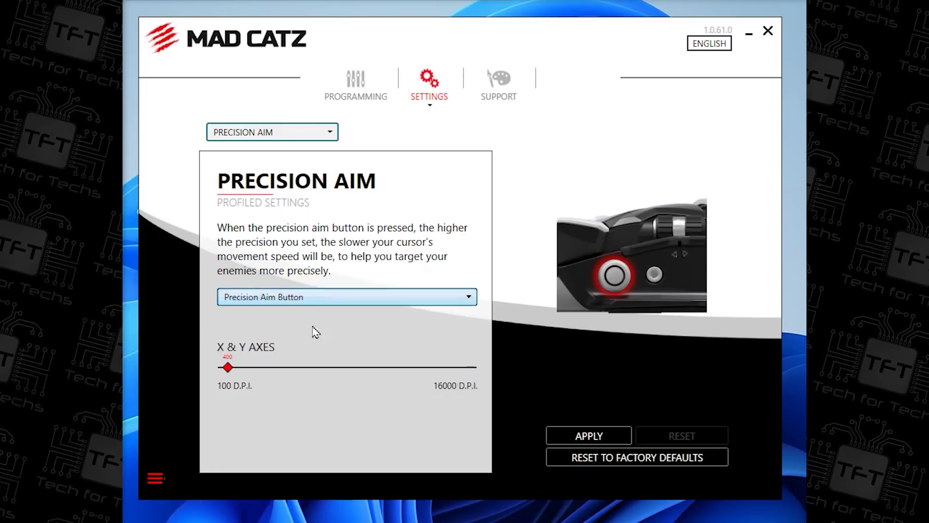
{"action": "left_click", "coordinate": [273, 132]}
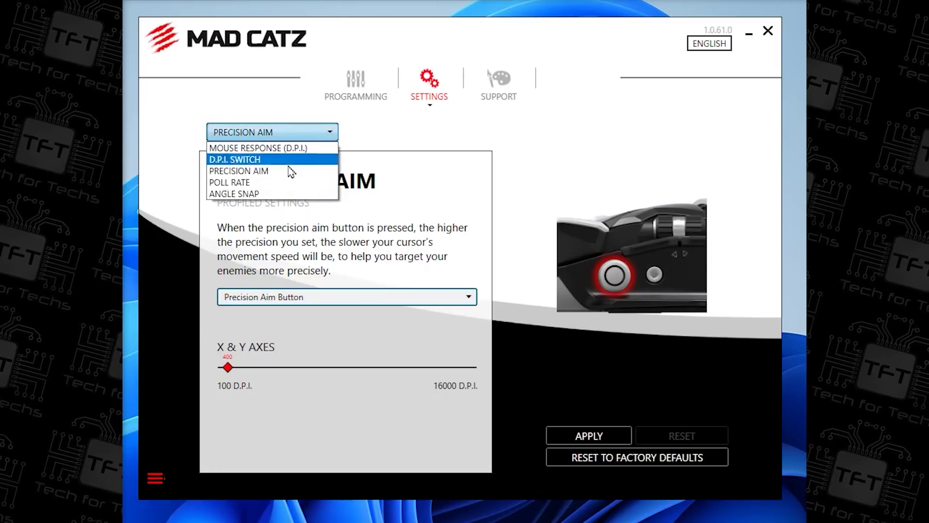
- Check Poll Rate at 1000HZ, toggle Angle Snap on then off, and view the Support page
{"action": "left_click", "coordinate": [247, 184]}
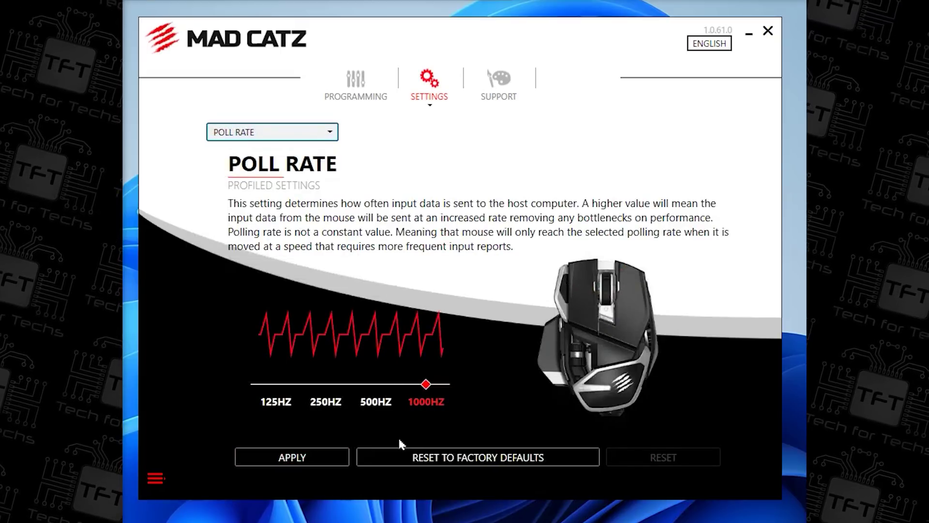
{"action": "left_click", "coordinate": [267, 134]}
{"action": "left_click", "coordinate": [274, 193]}
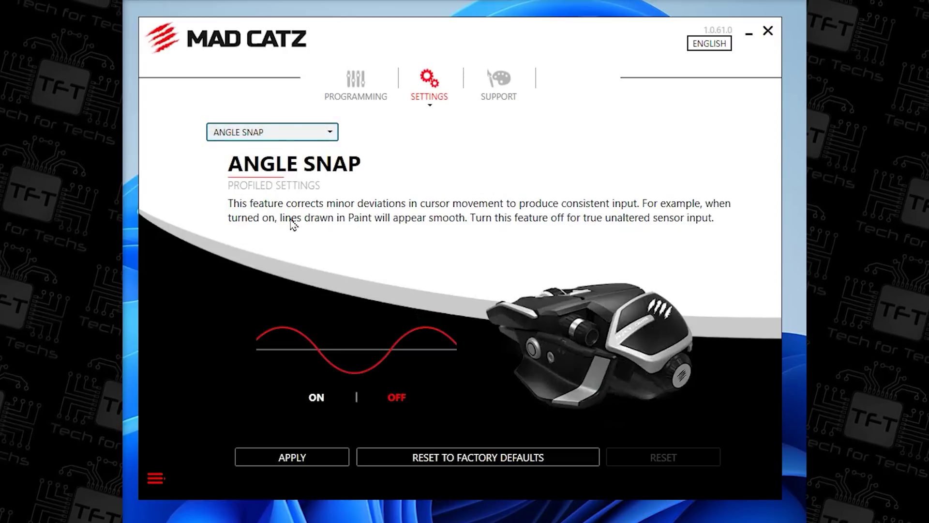
{"action": "left_click", "coordinate": [316, 401]}
{"action": "left_click", "coordinate": [387, 407]}
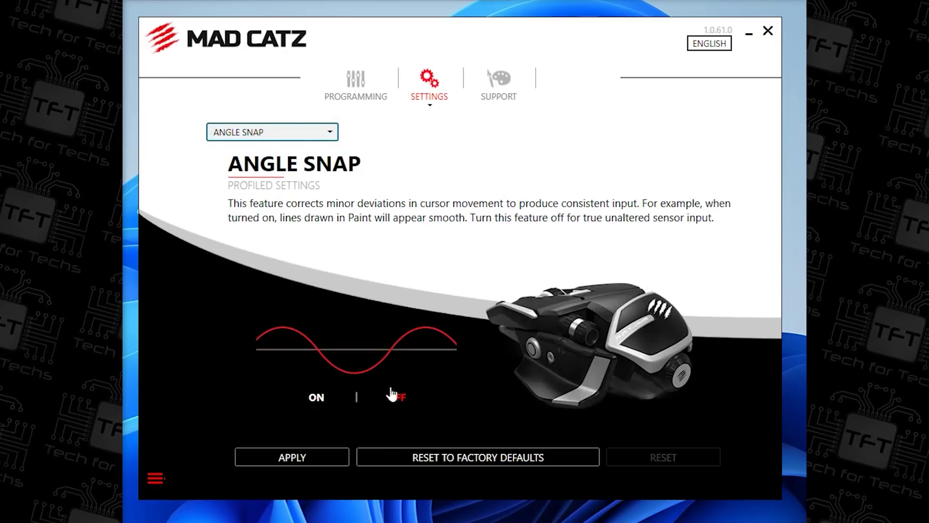
{"action": "left_click", "coordinate": [495, 88]}
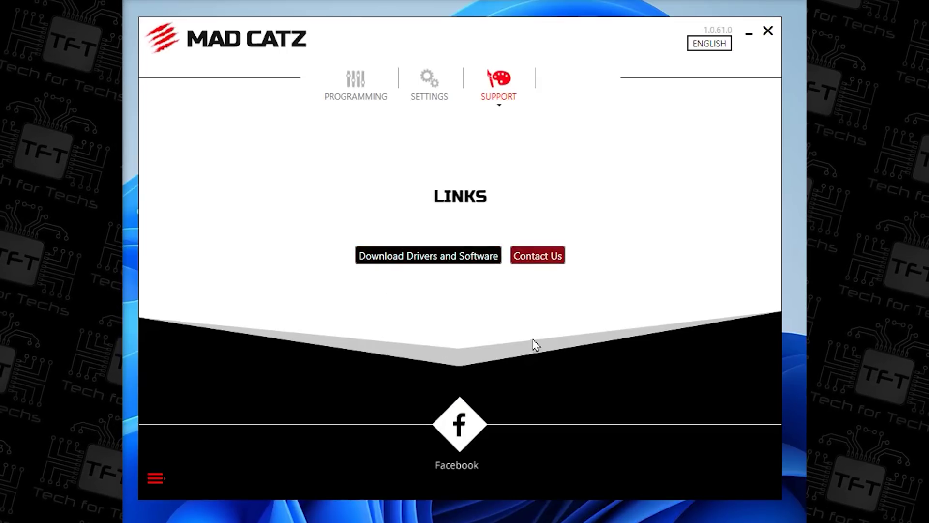
- Show the profile panel listing Mad Catz Default with device slots 1–4
{"action": "left_click", "coordinate": [155, 479]}
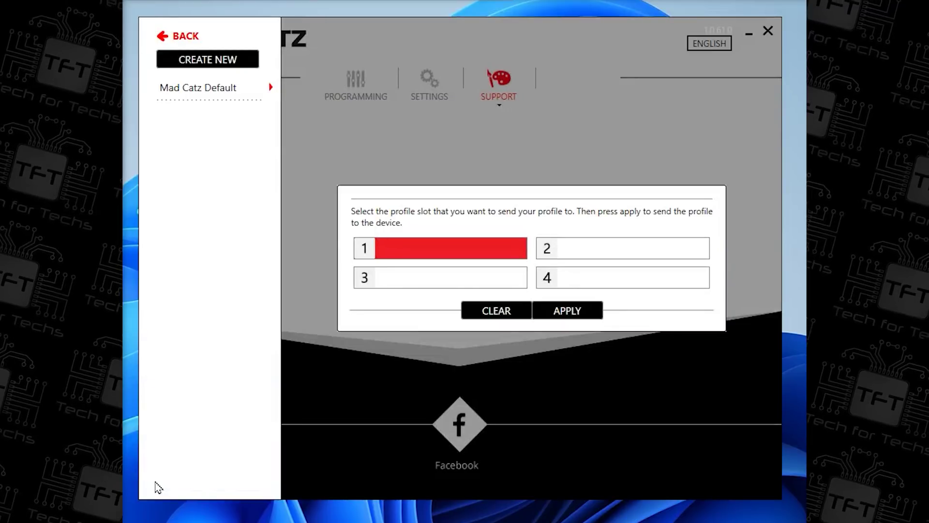